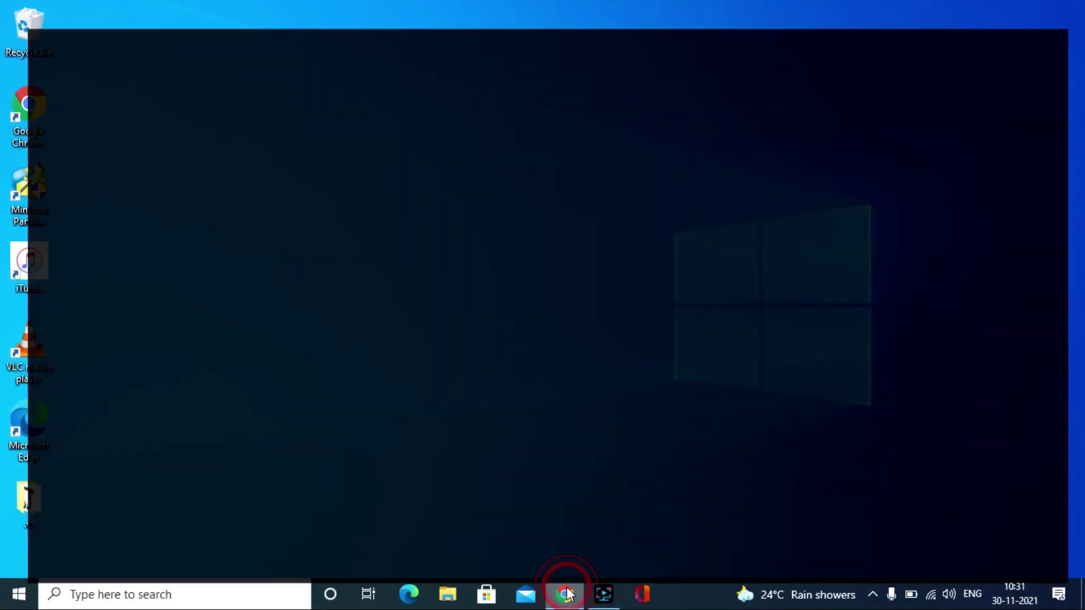
- Open YouTube in Chrome from the Google apps grid and sign in with the account password
left_click(1057, 107)
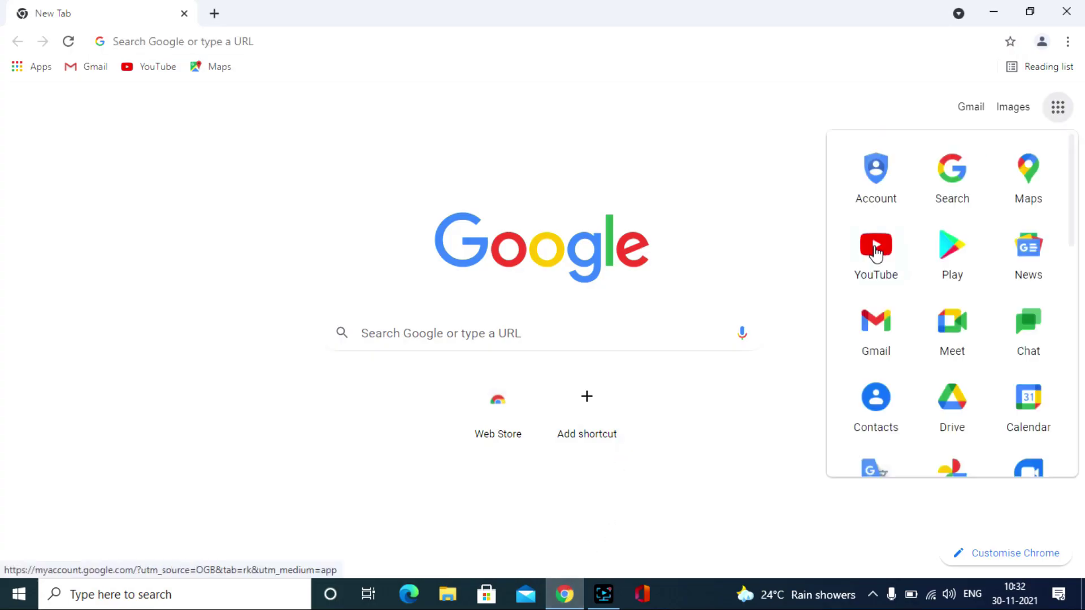
left_click(876, 253)
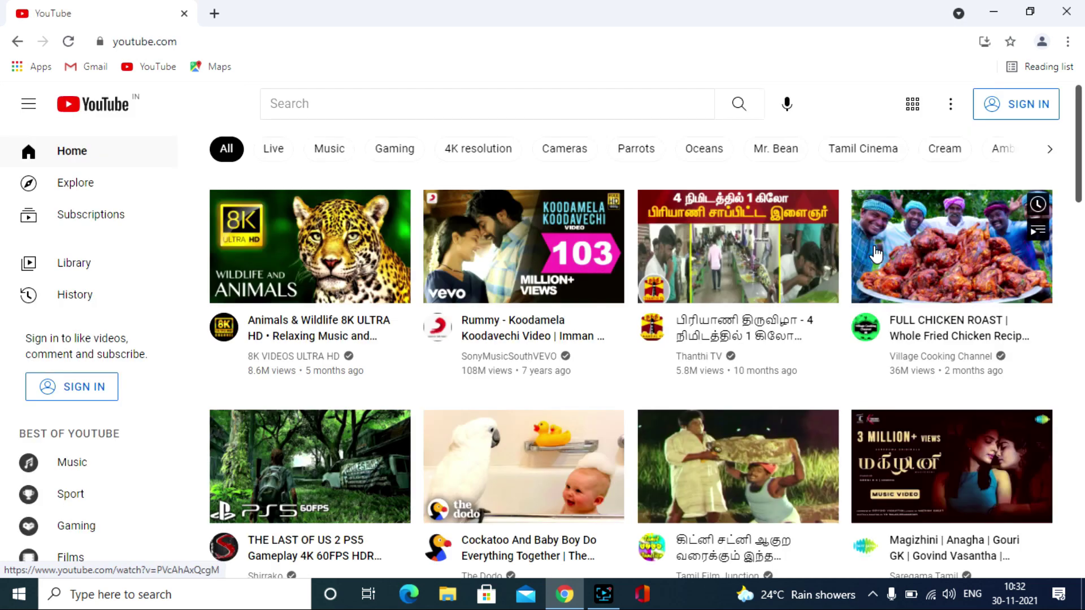
left_click(1002, 102)
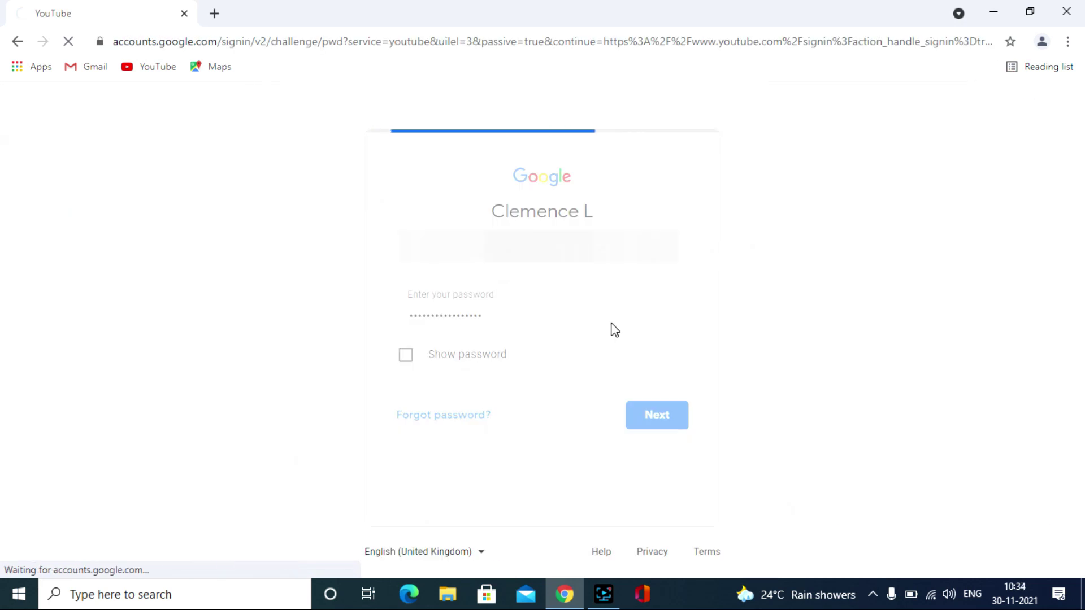
key("Return")
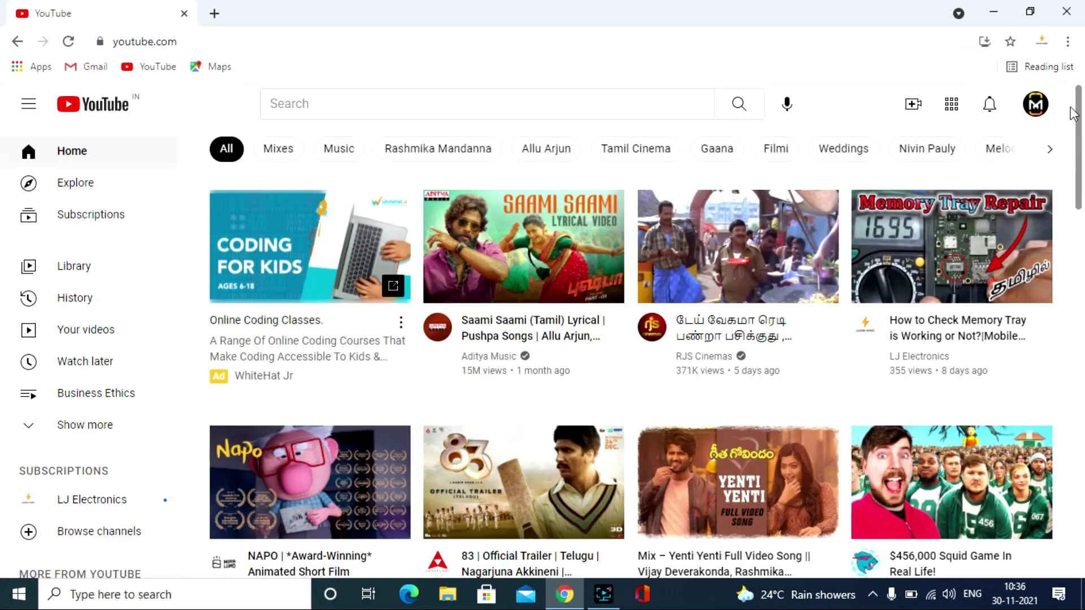
left_click(1039, 105)
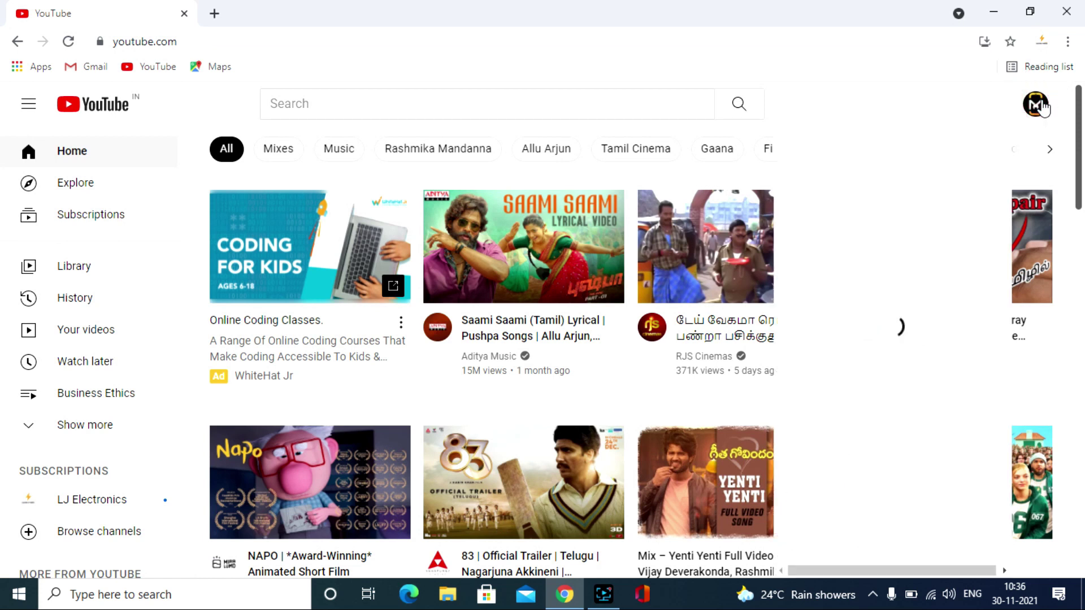
- Go to Manage your Google Account, then Data and privacy, and choose Download your data
left_click(912, 134)
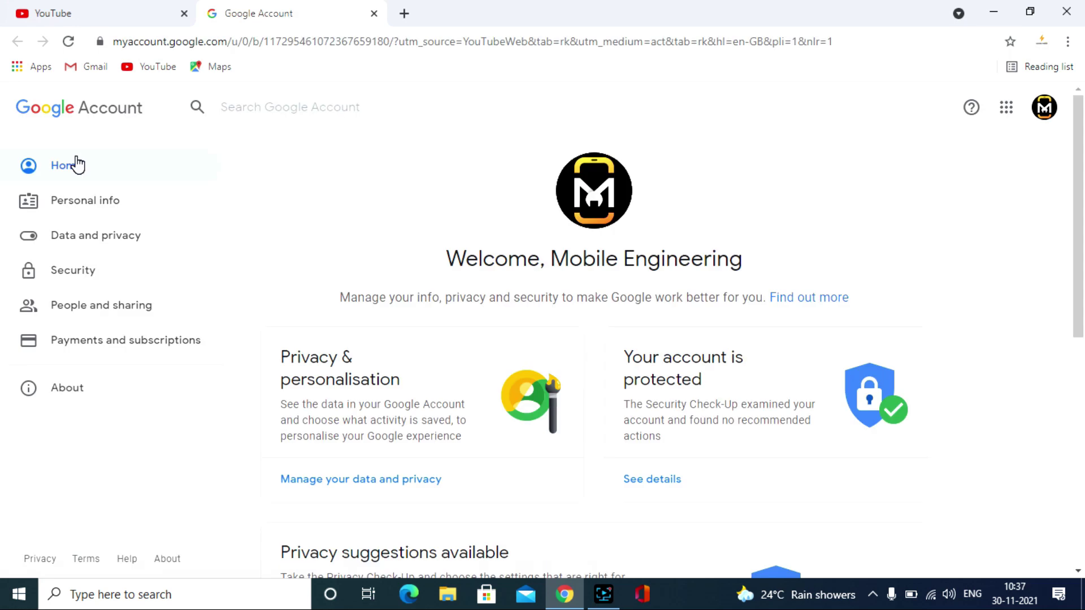
left_click(93, 237)
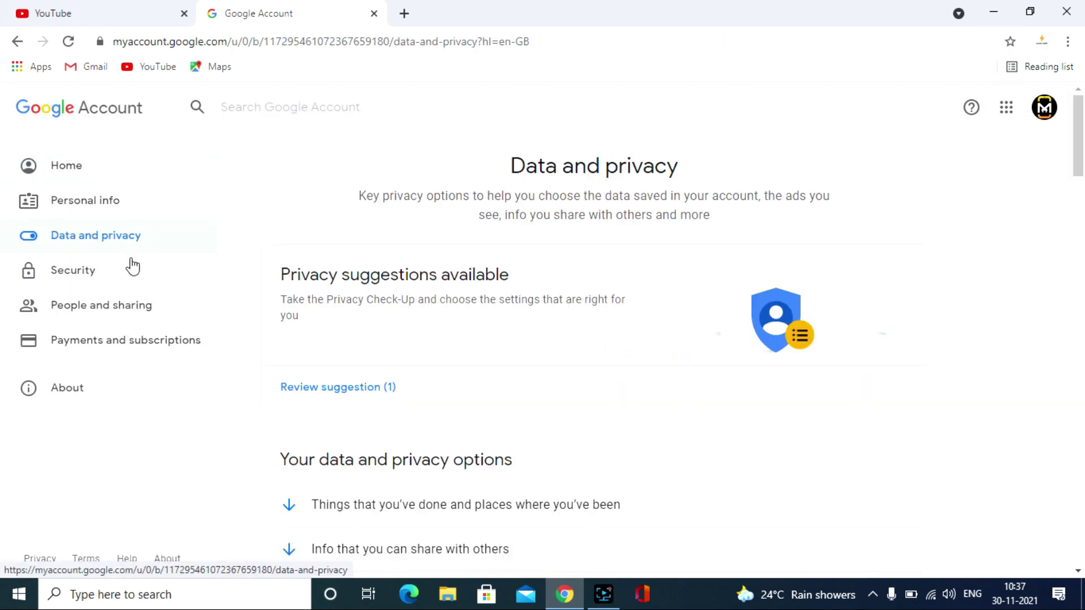
scroll(310, 274, "down", 10)
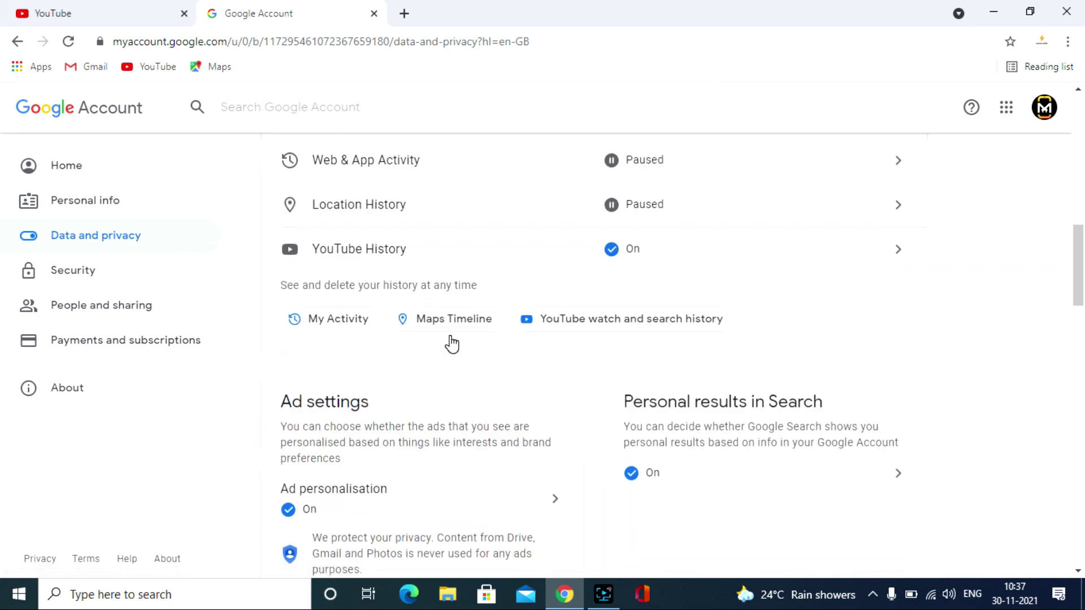
scroll(491, 356, "down", 15)
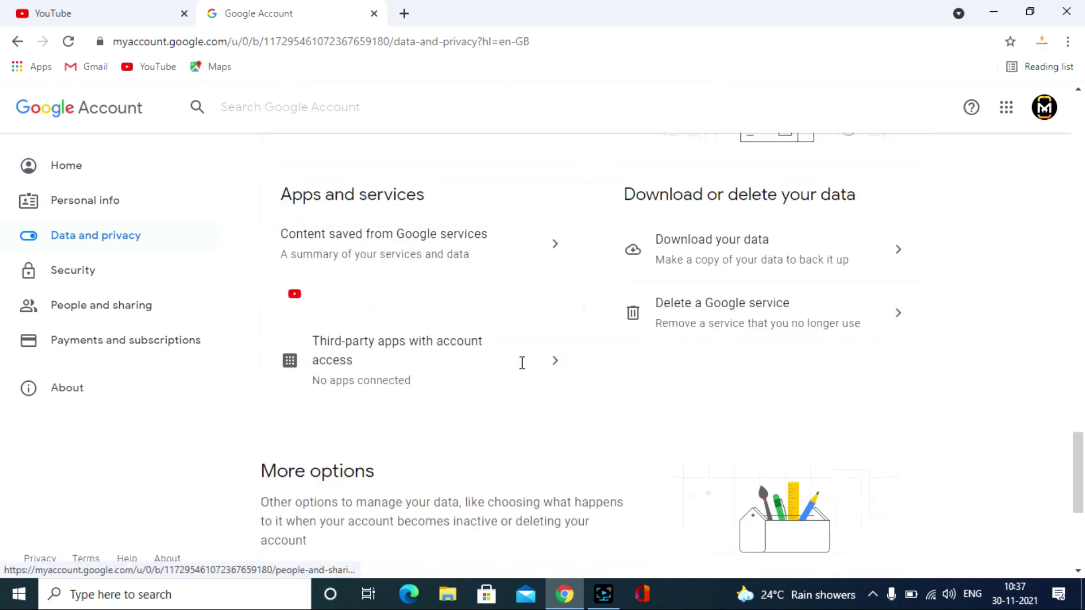
scroll(733, 278, "up", 1)
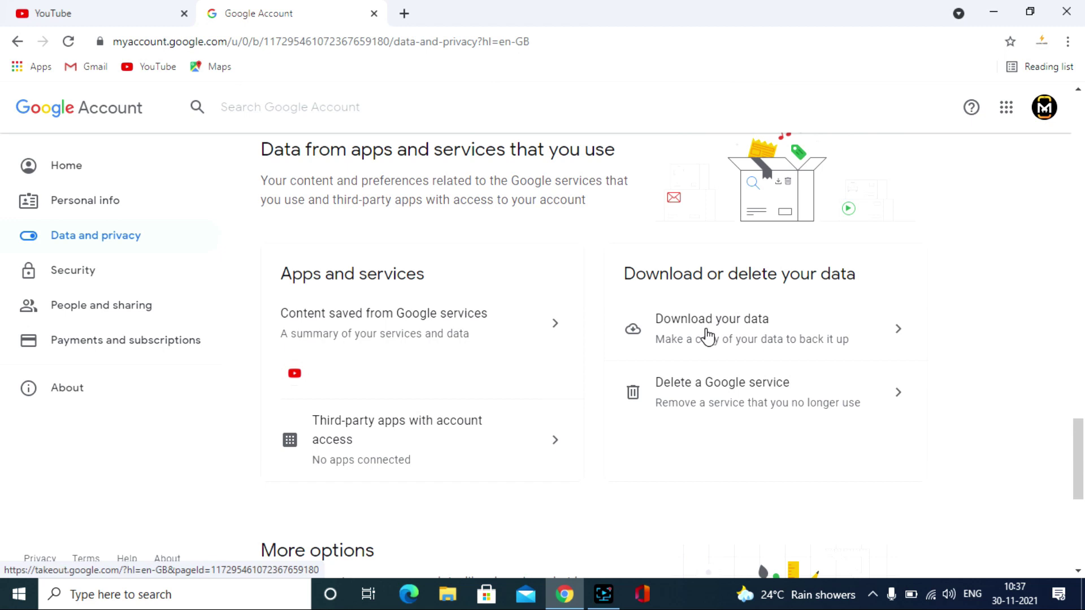
left_click(859, 332)
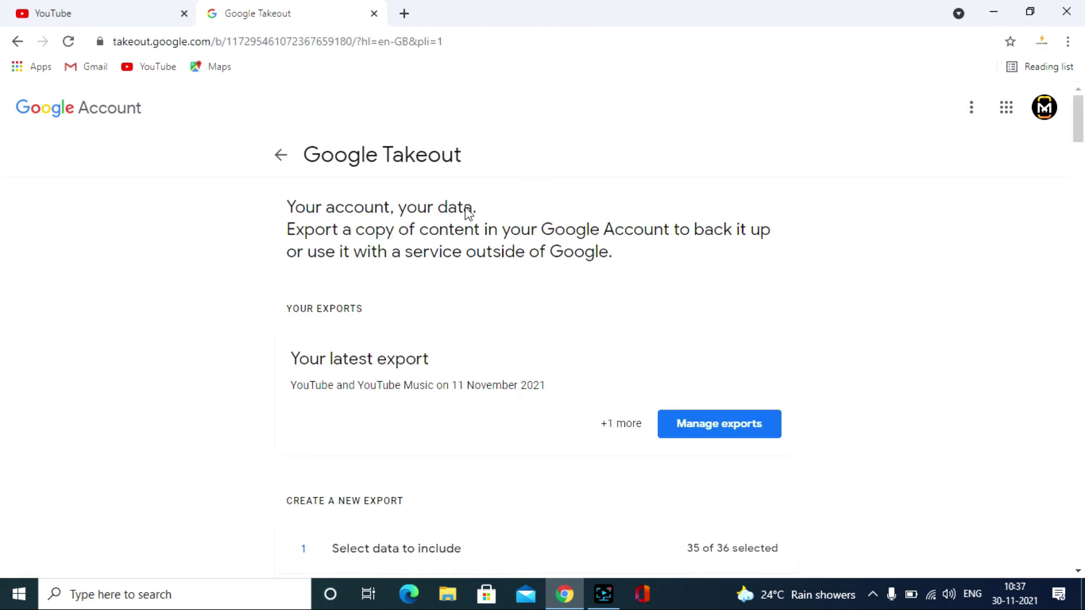
- Deselect all products, tick only YouTube and YouTube Music, and go to the next step
scroll(570, 383, "down", 20)
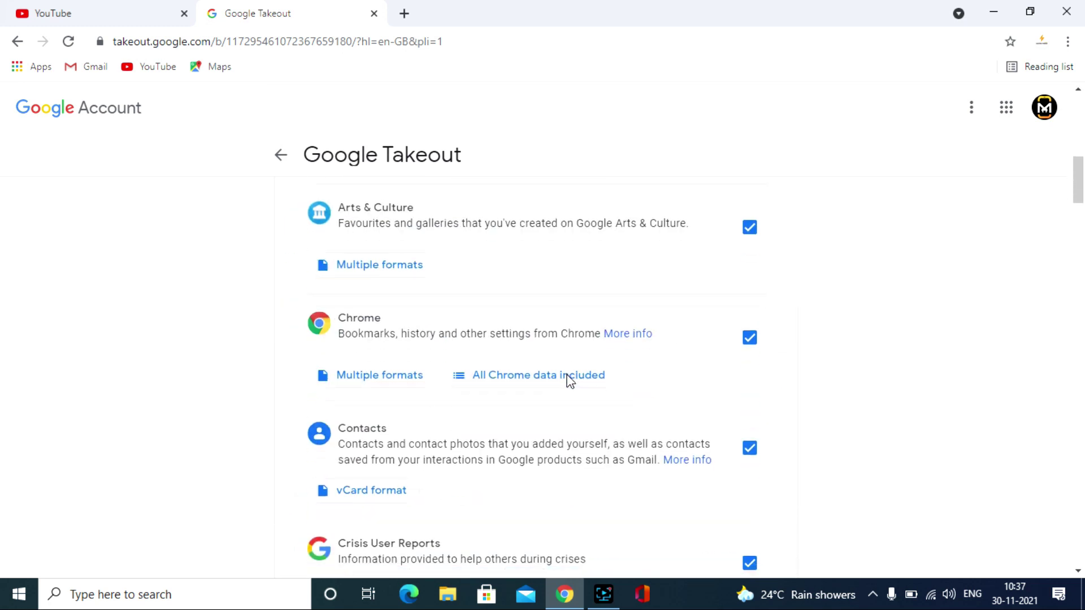
scroll(569, 383, "down", 8)
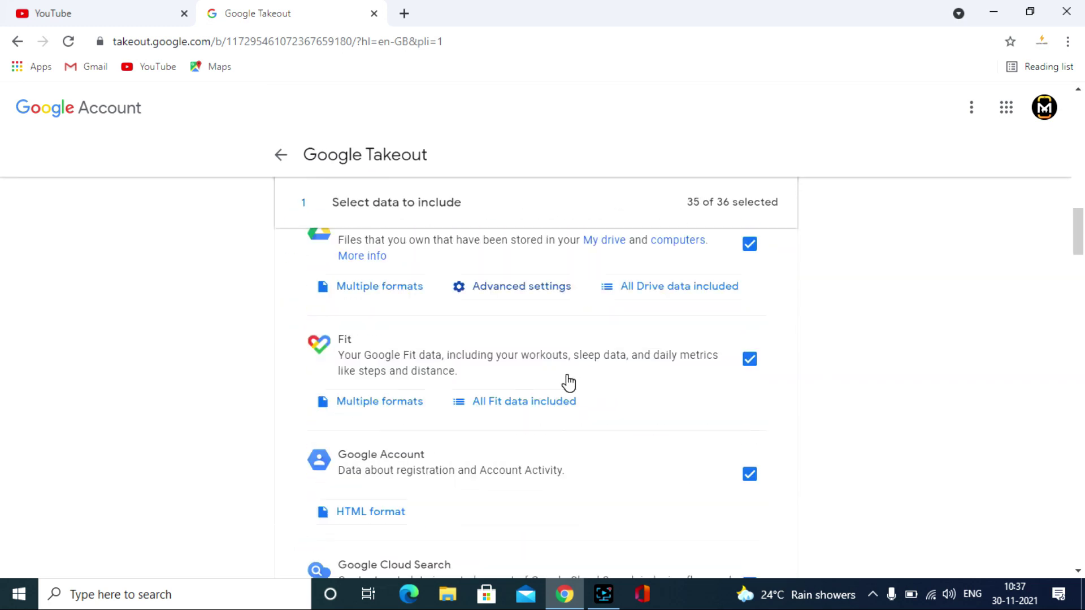
scroll(568, 383, "down", 10)
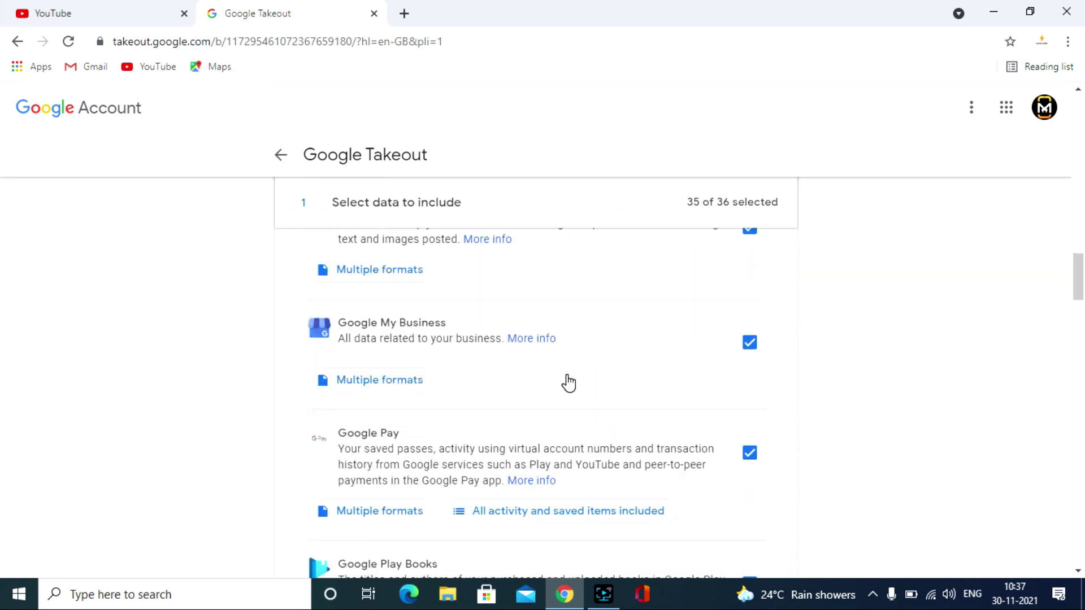
scroll(569, 382, "down", 10)
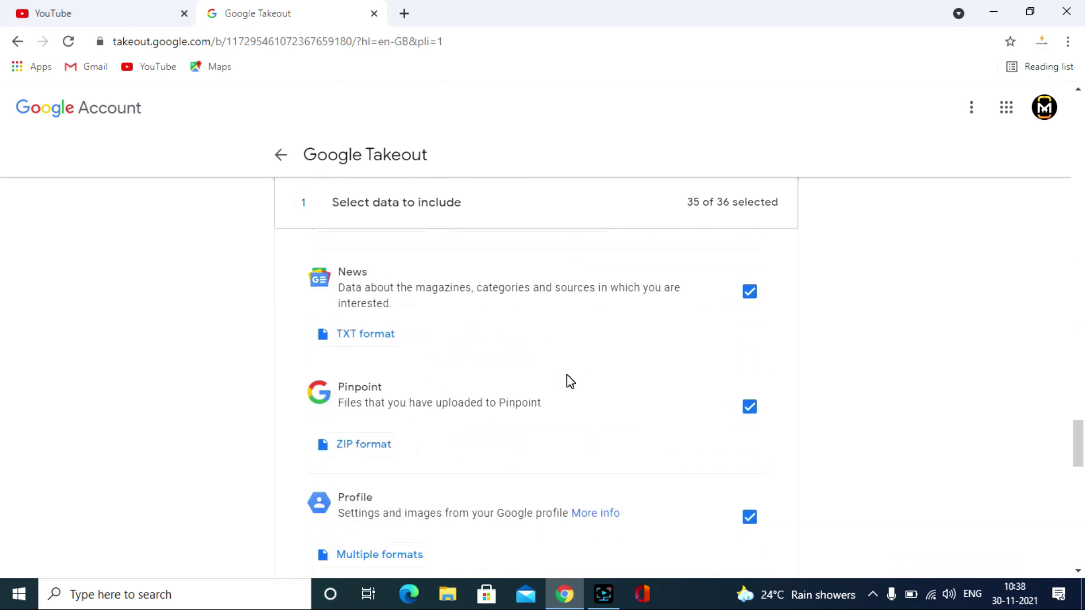
scroll(569, 383, "down", 8)
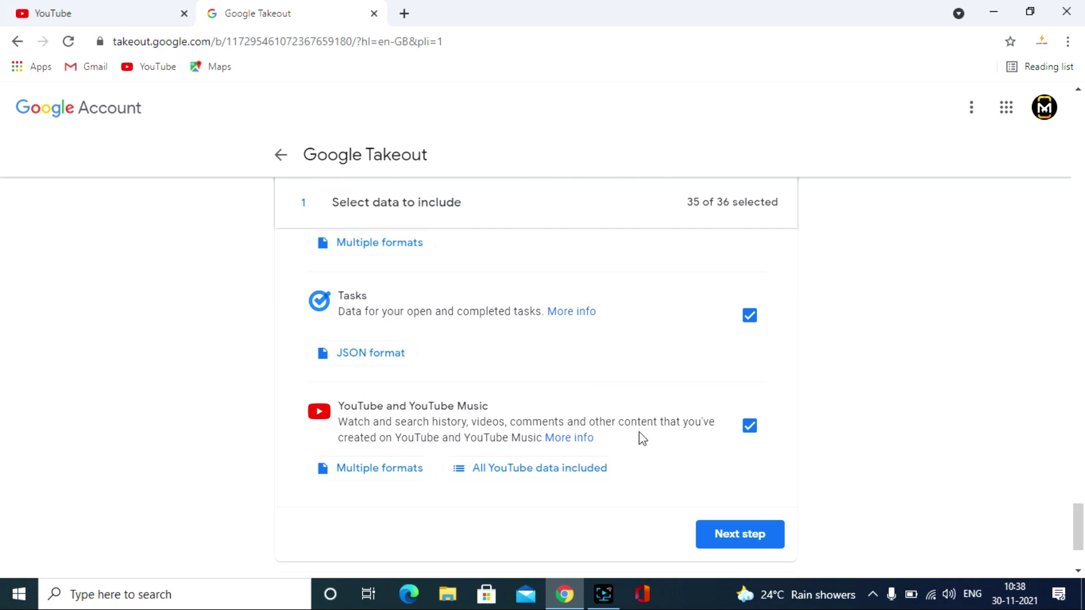
left_click_drag(1078, 528, 1082, 128)
scroll(908, 428, "down", 4)
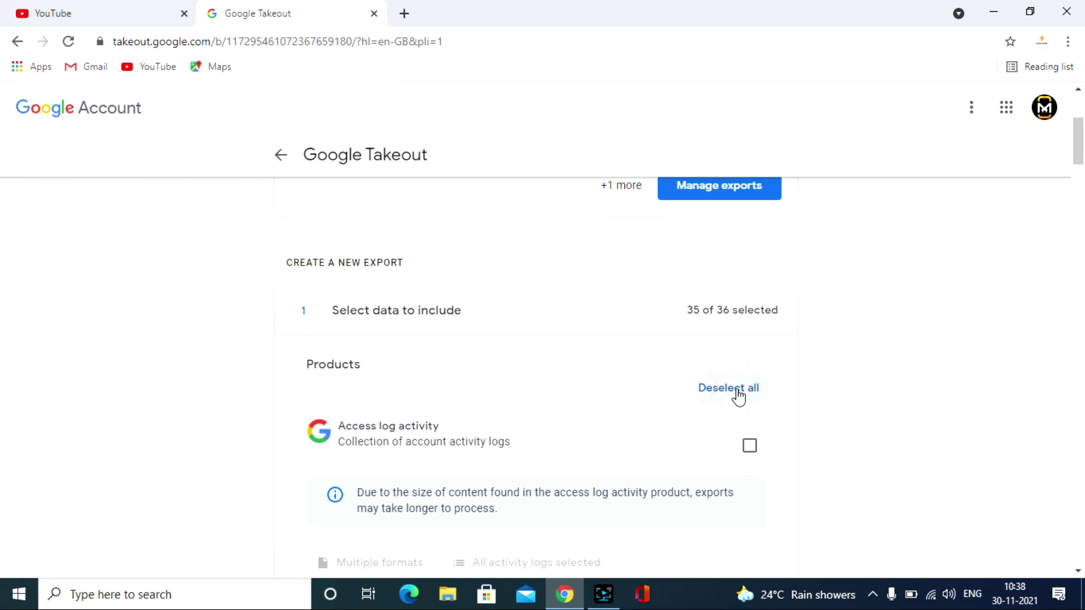
left_click(738, 395)
left_click_drag(1079, 141, 1084, 546)
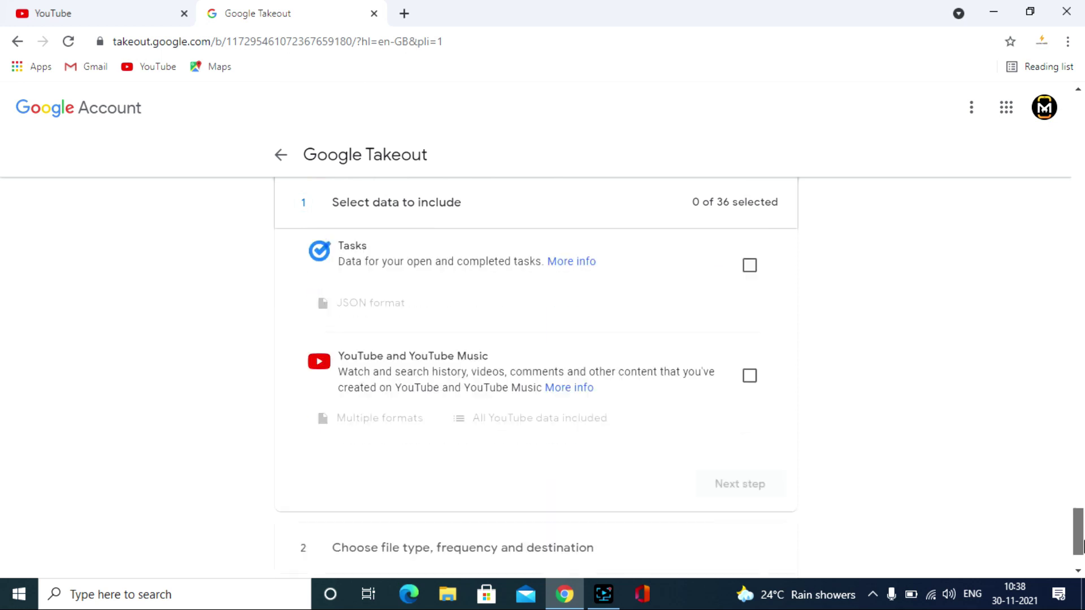
left_click(749, 378)
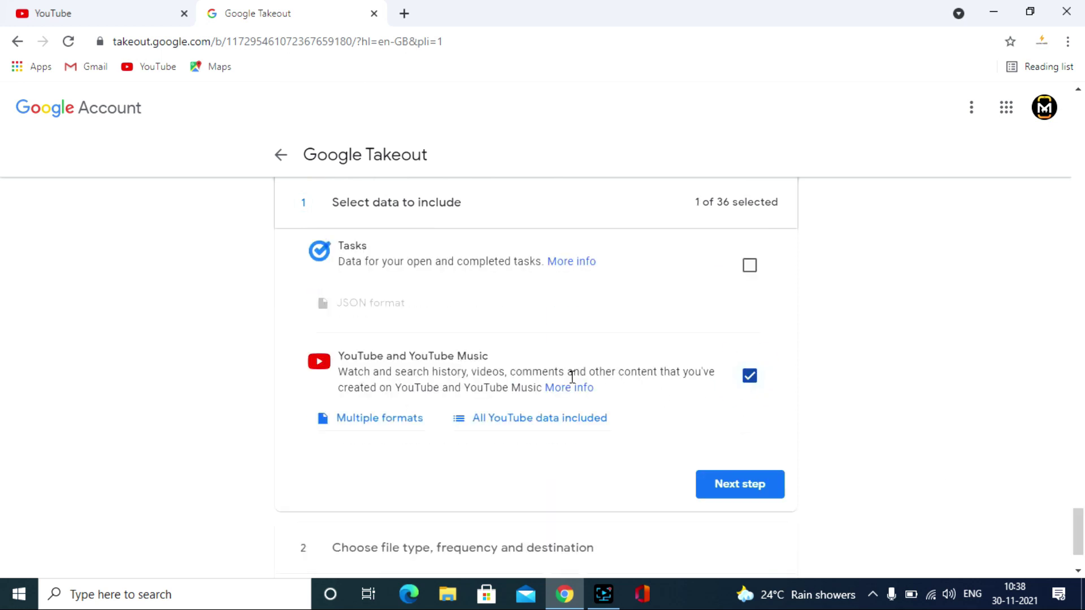
left_click(738, 493)
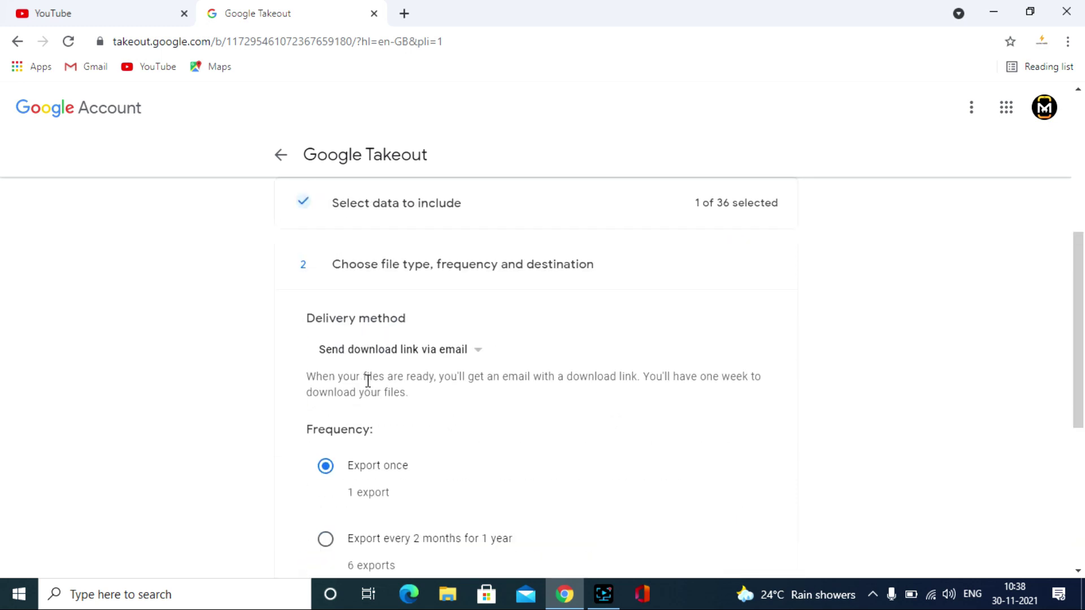
- Keep delivery as 'Send download link via email' and frequency as 'Export once'
left_click(478, 356)
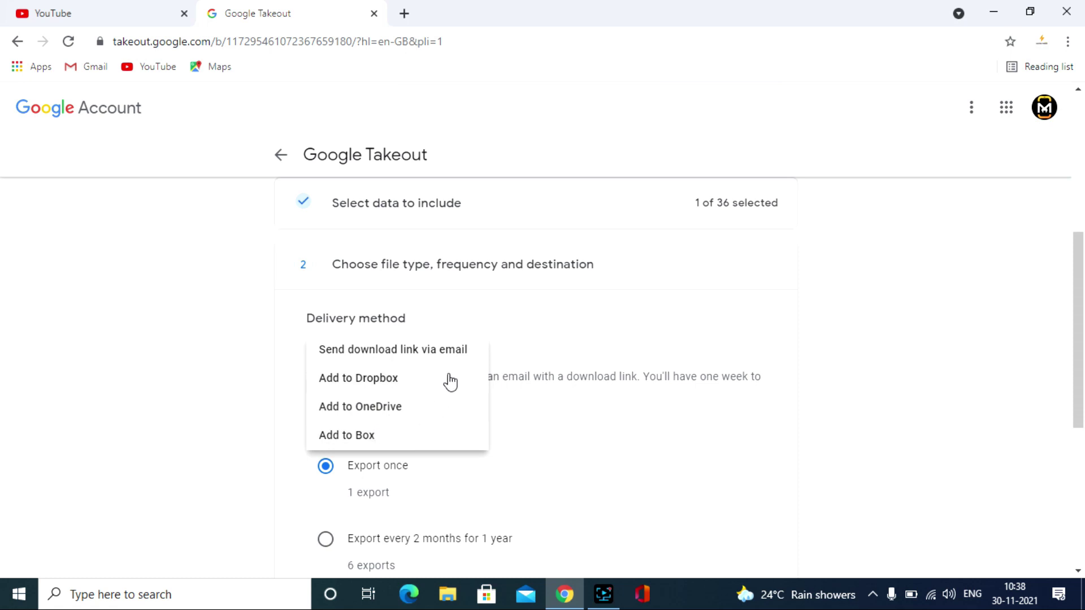
left_click(504, 342)
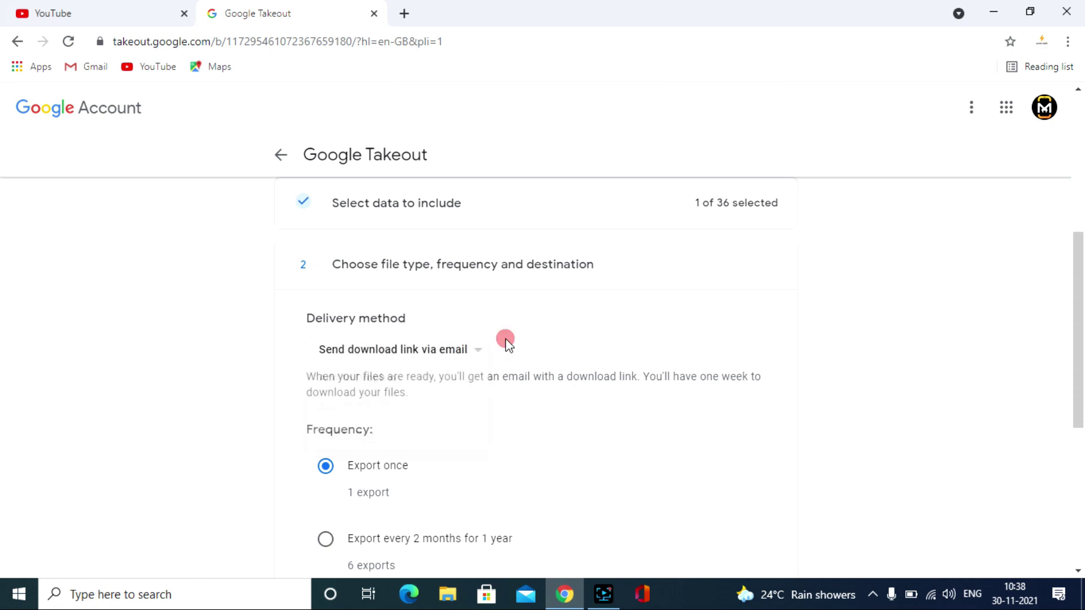
scroll(514, 395, "down", 1)
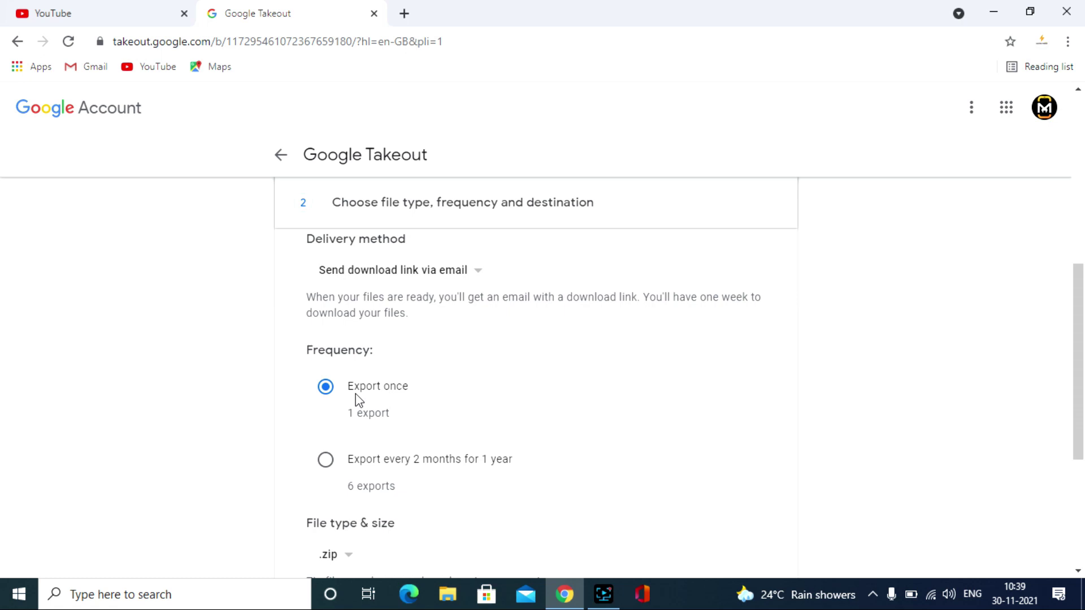
left_click(326, 386)
- Keep .zip file type and 2 GB archive size, then create the export
scroll(436, 387, "down", 2)
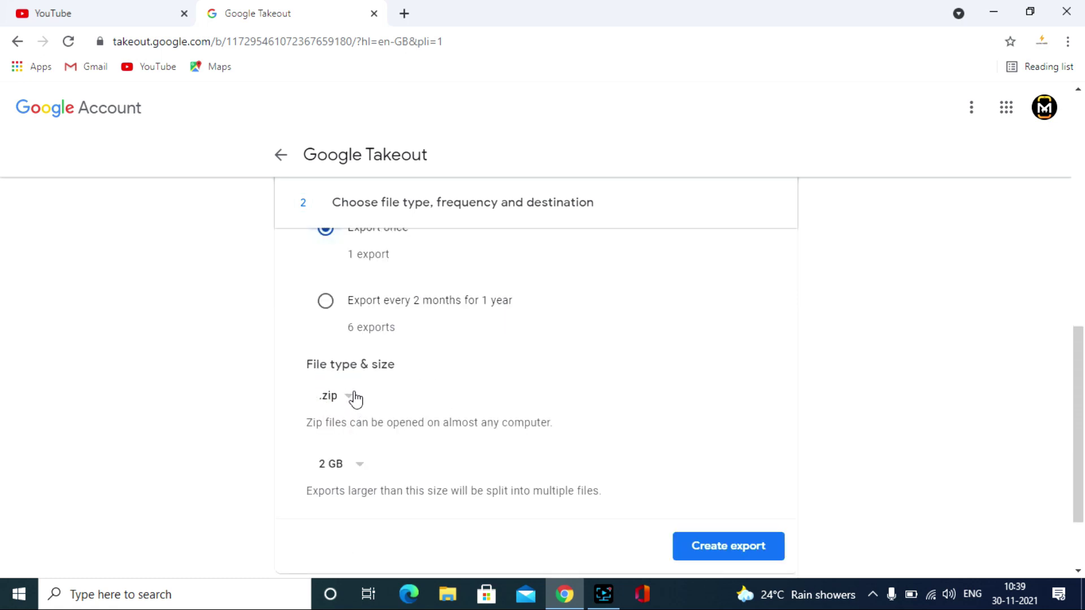
left_click(351, 398)
left_click(346, 398)
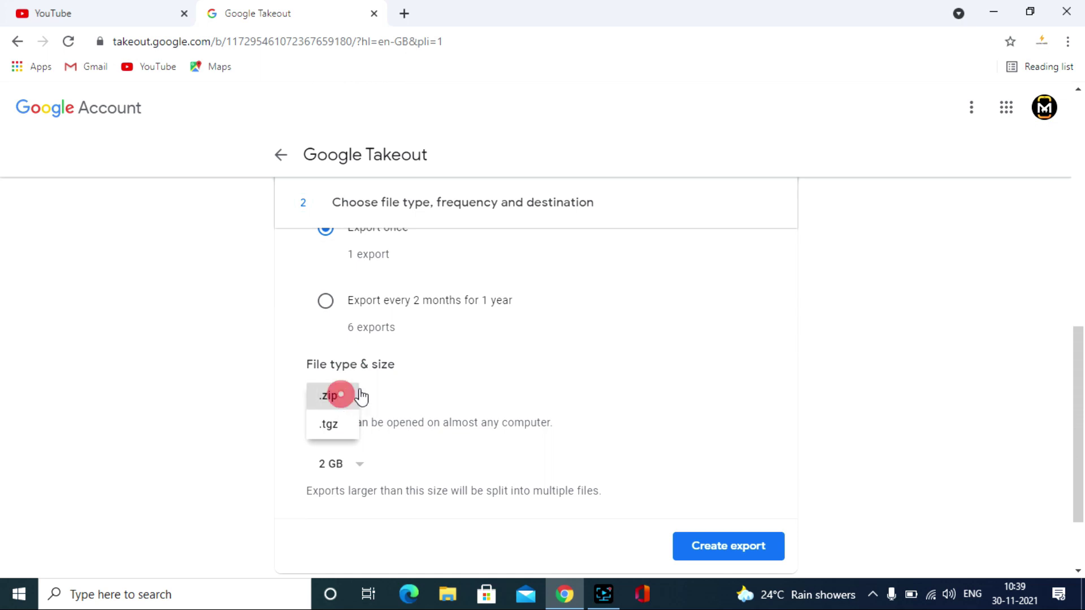
scroll(352, 384, "down", 1)
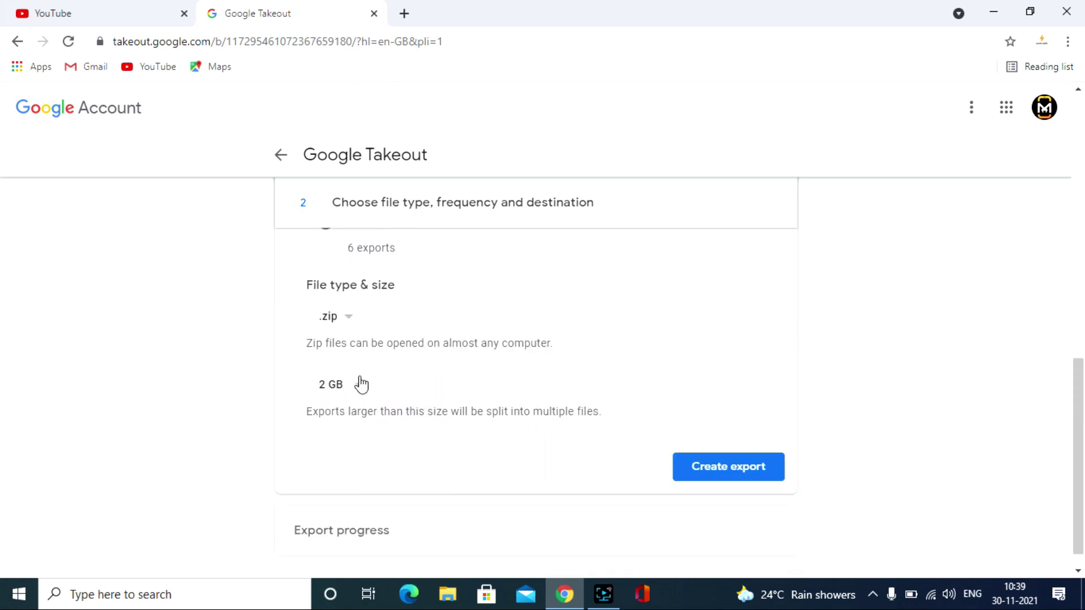
left_click(358, 386)
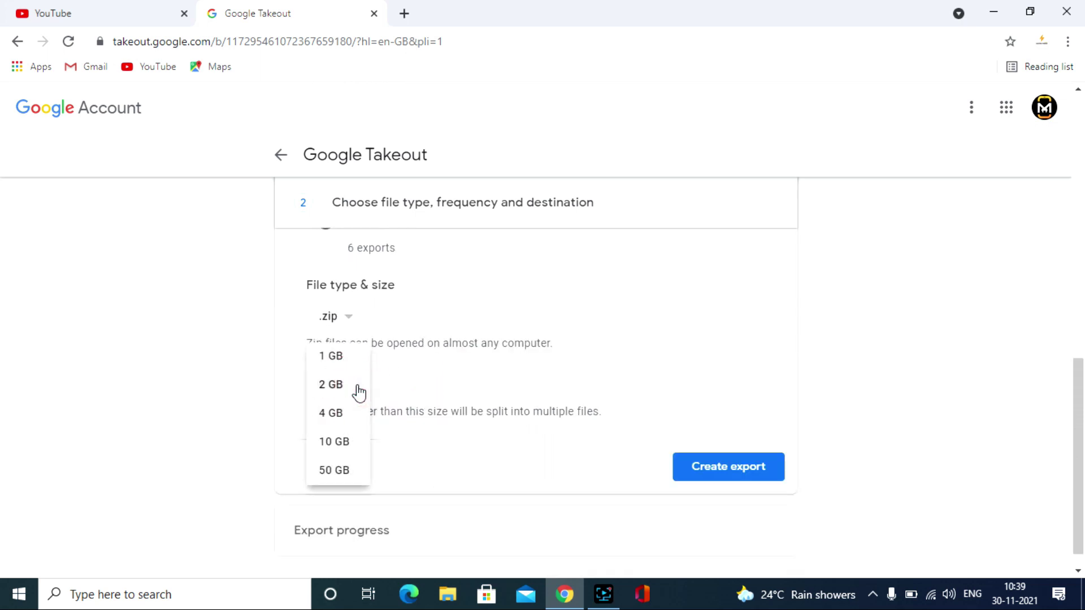
left_click(396, 387)
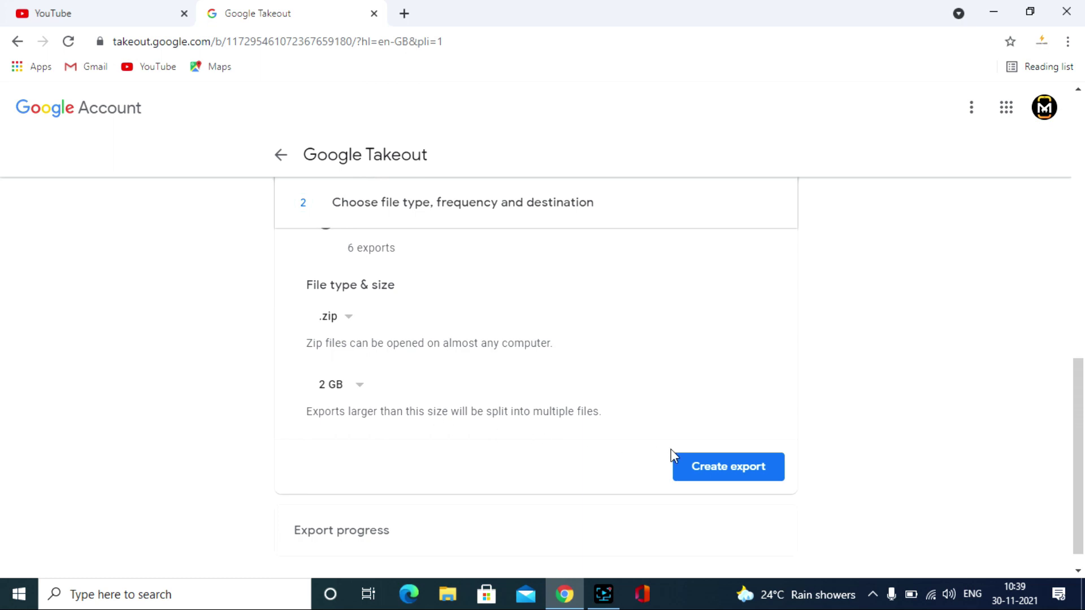
left_click(708, 473)
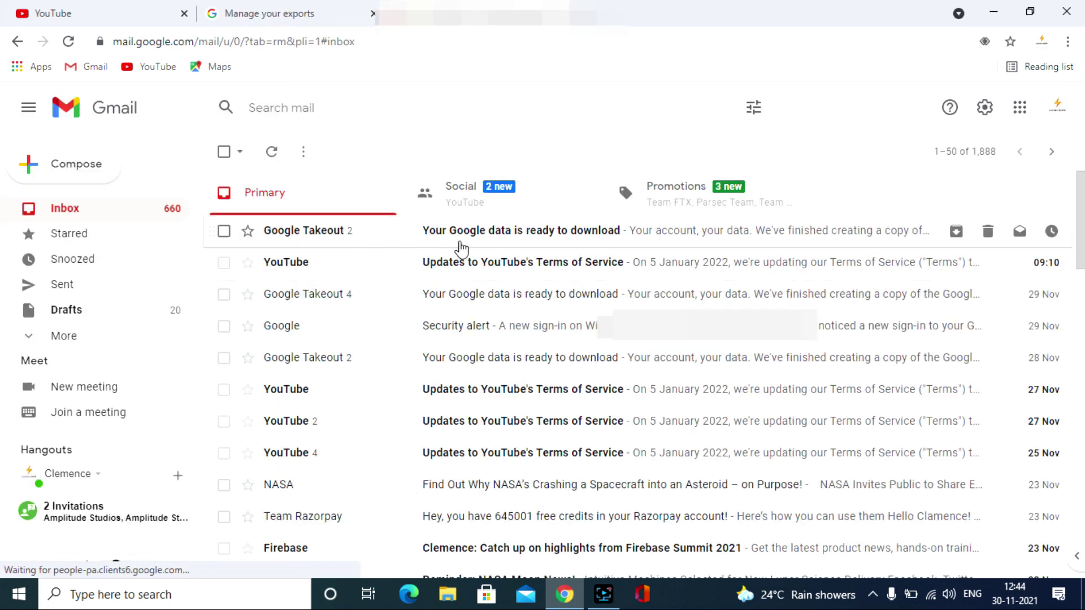
- Open the Takeout data-ready email, check its sender details, and download part 1 of 36
left_click(490, 236)
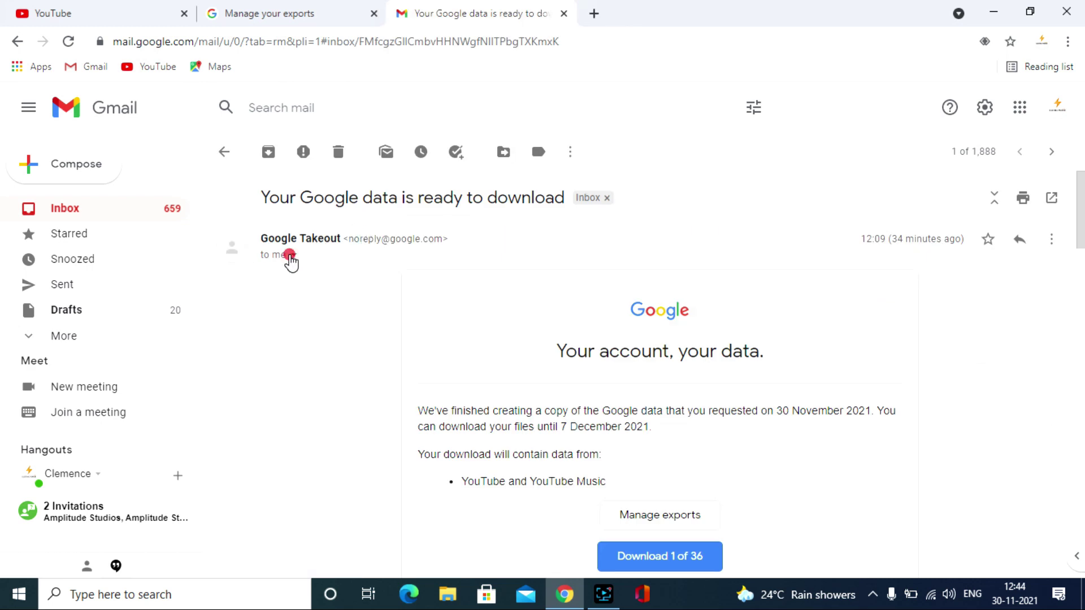
left_click(291, 258)
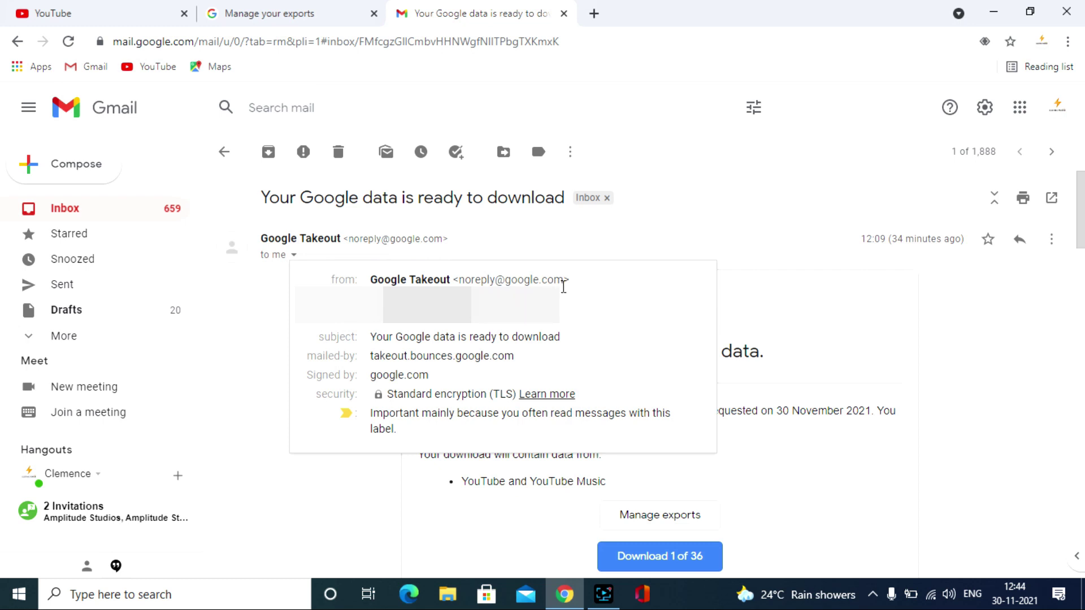
scroll(683, 357, "down", 3)
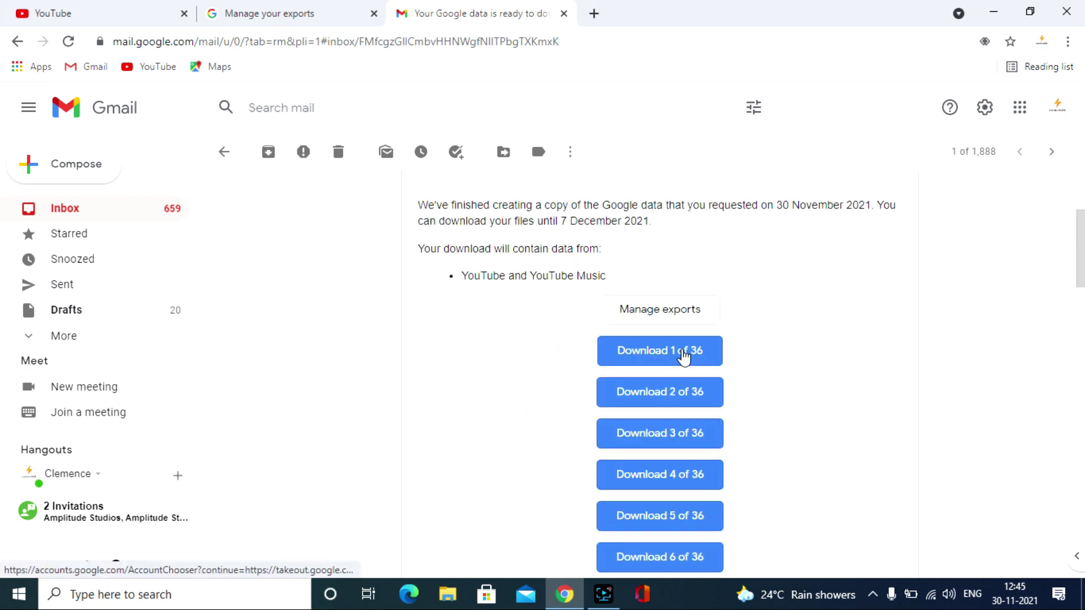
left_click(650, 351)
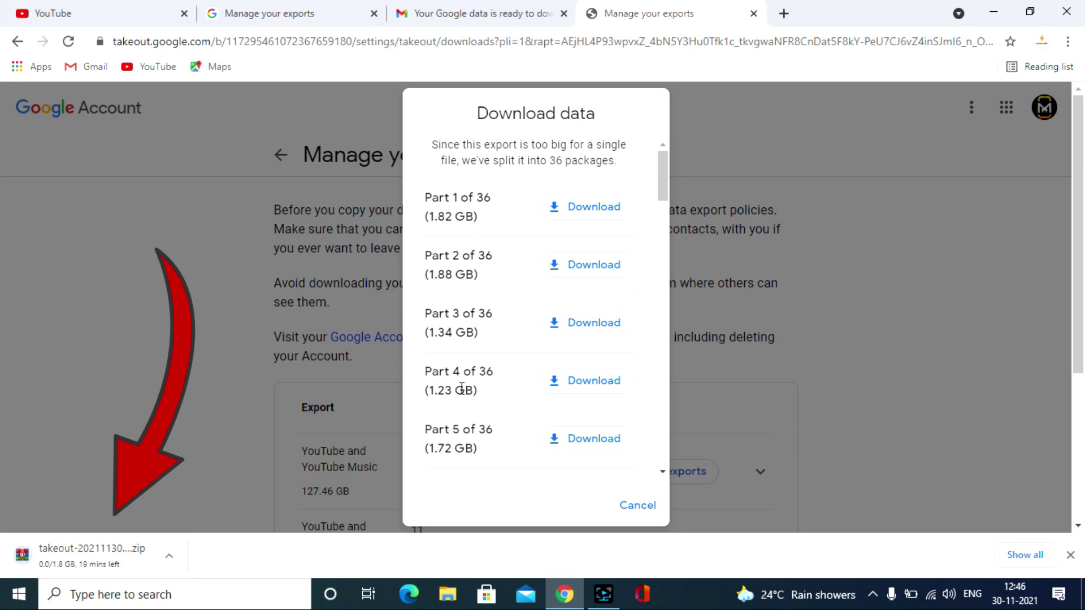
- Start downloading Part 2 of the export from the Download data dialog
left_click(590, 270)
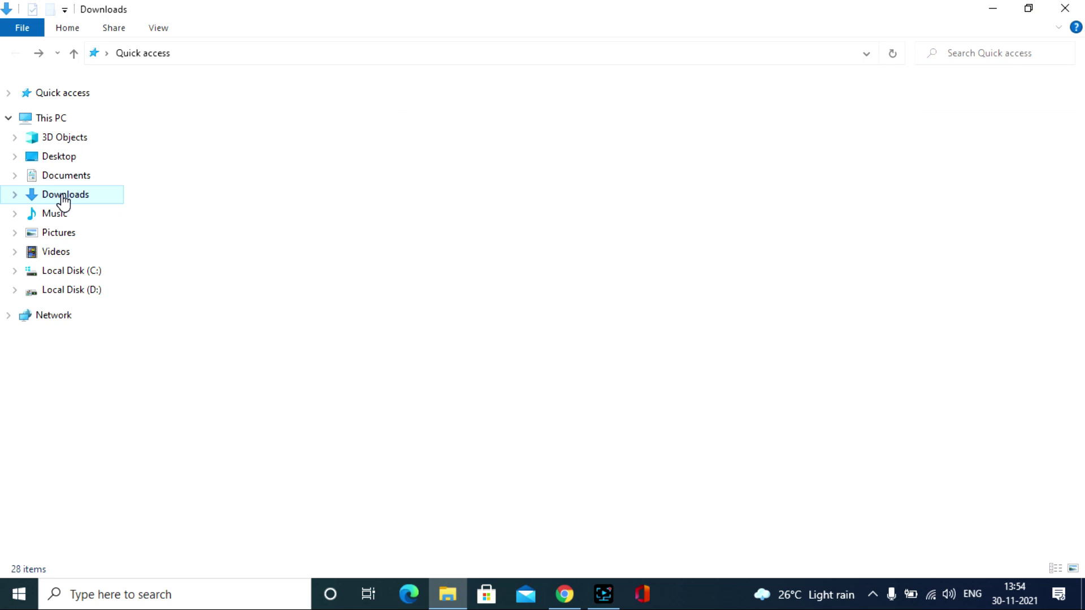
- Extract the Takeout zip in Downloads and open Takeout > YouTube and YouTube Music > videos
left_click(60, 199)
right_click(180, 141)
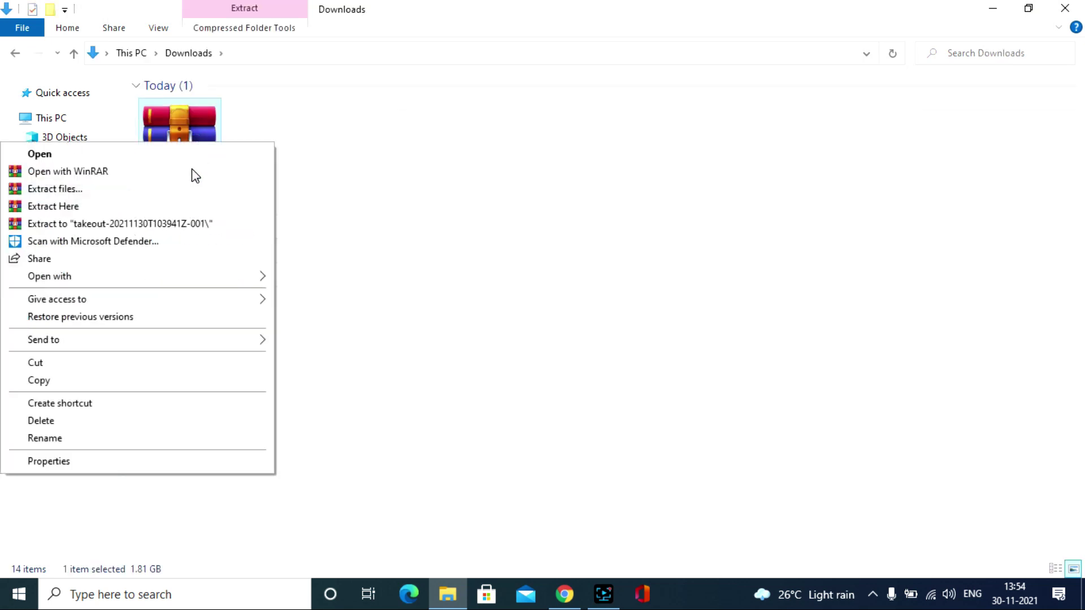
left_click(141, 206)
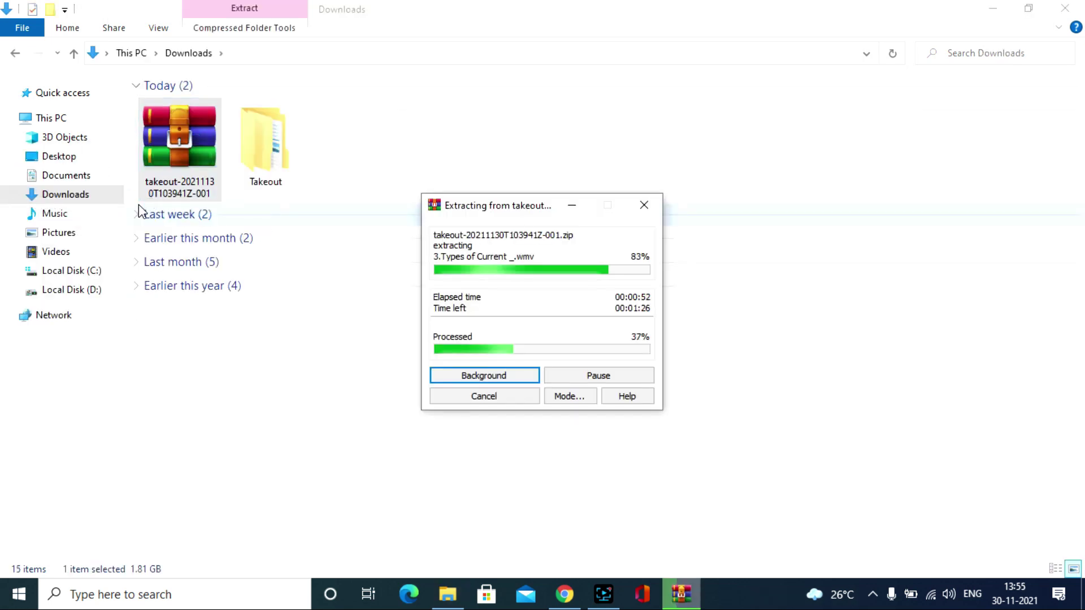
left_click(262, 141)
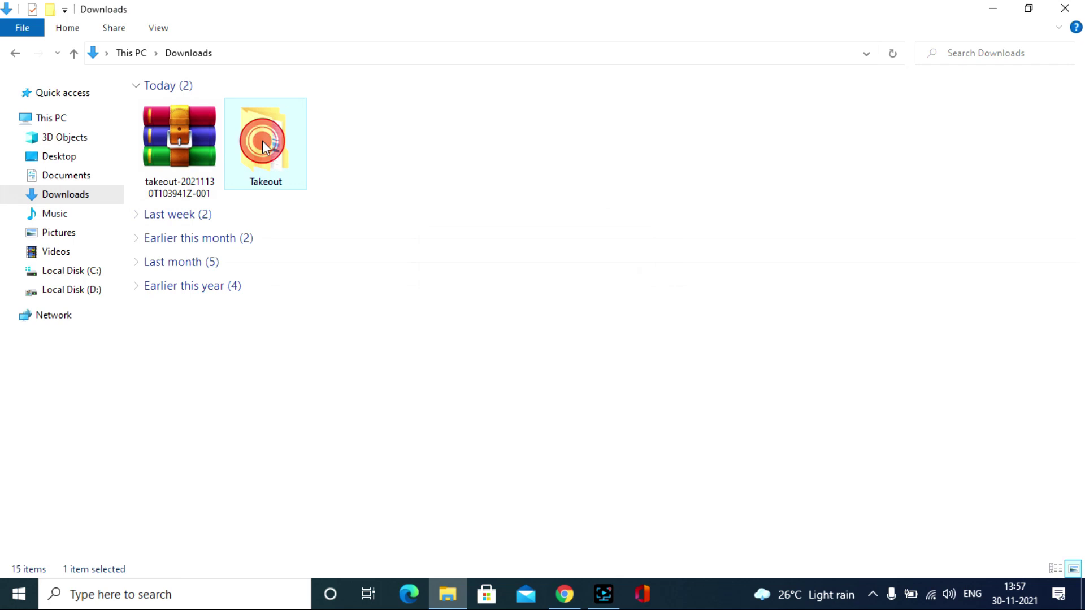
double_click(262, 141)
double_click(218, 104)
double_click(218, 155)
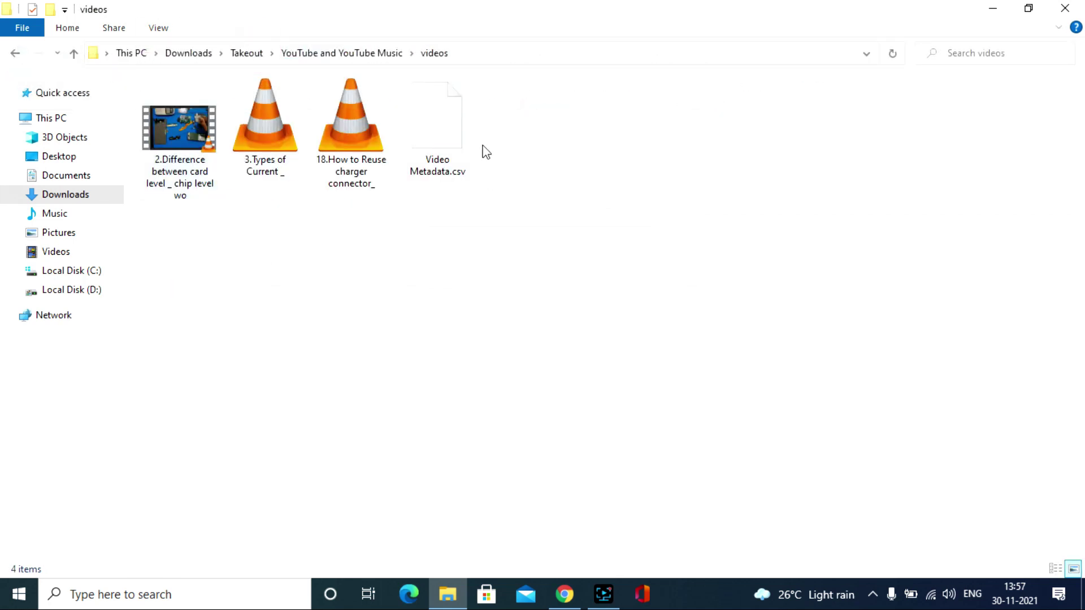
- Check the card level versus chip level video's Details: 1280×720 at 50 fps
left_click(373, 140)
left_click(203, 144)
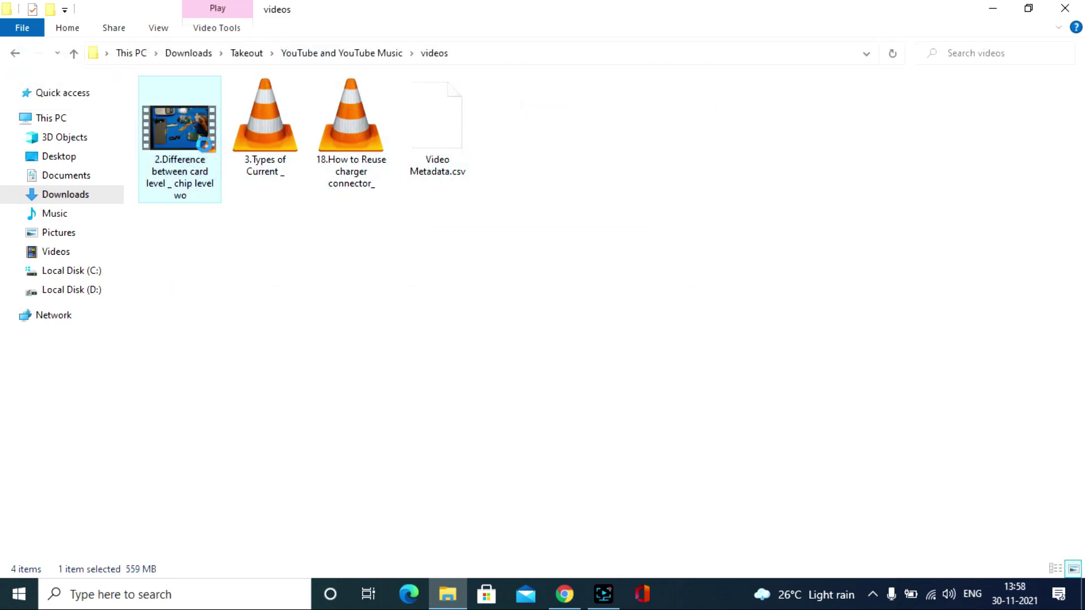
right_click(204, 144)
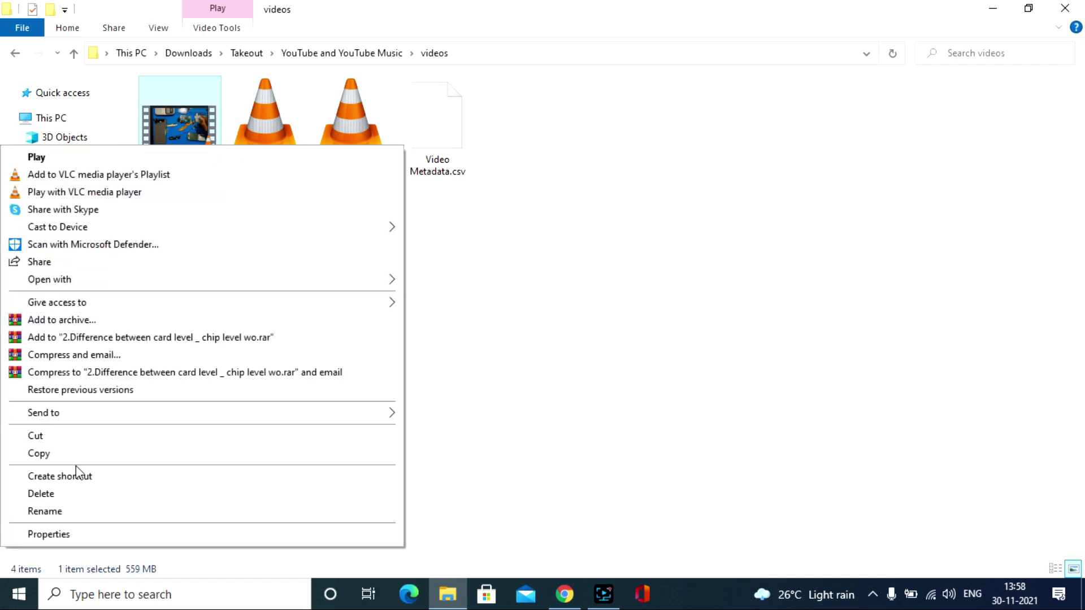
left_click(35, 531)
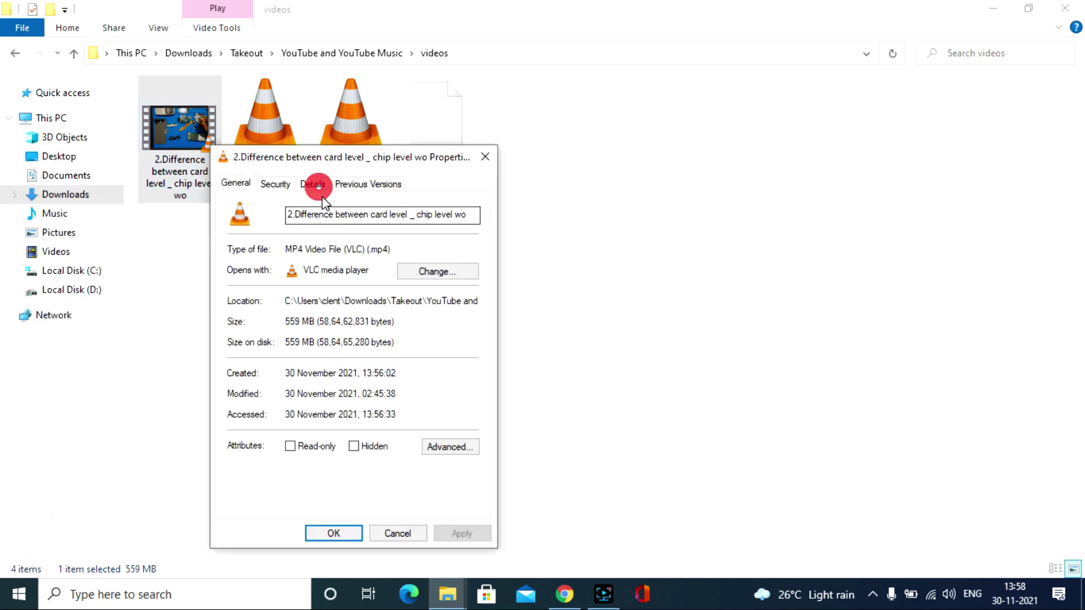
left_click(315, 185)
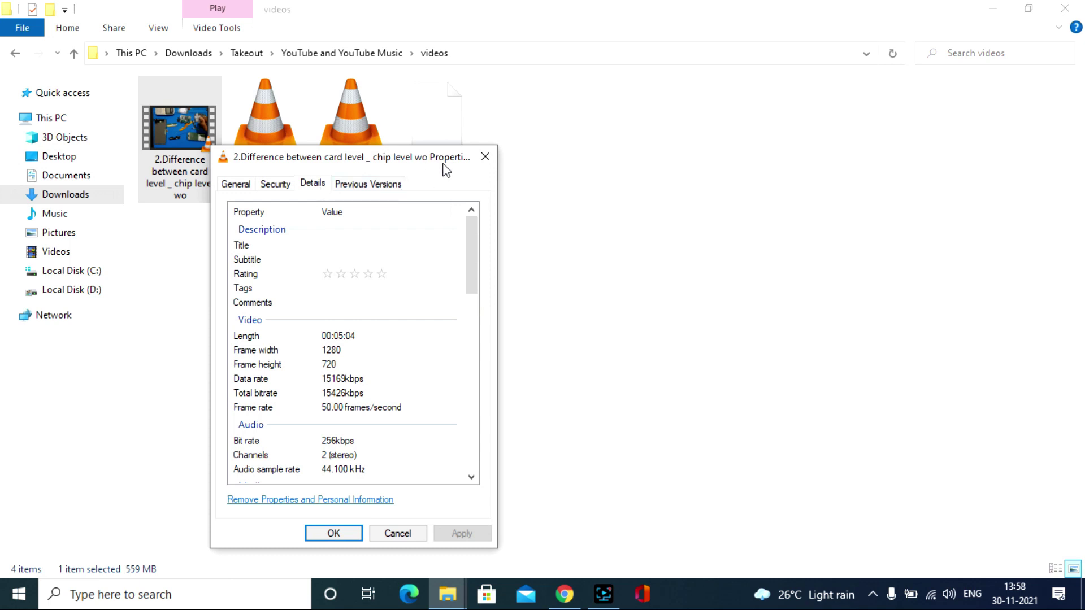
left_click(484, 159)
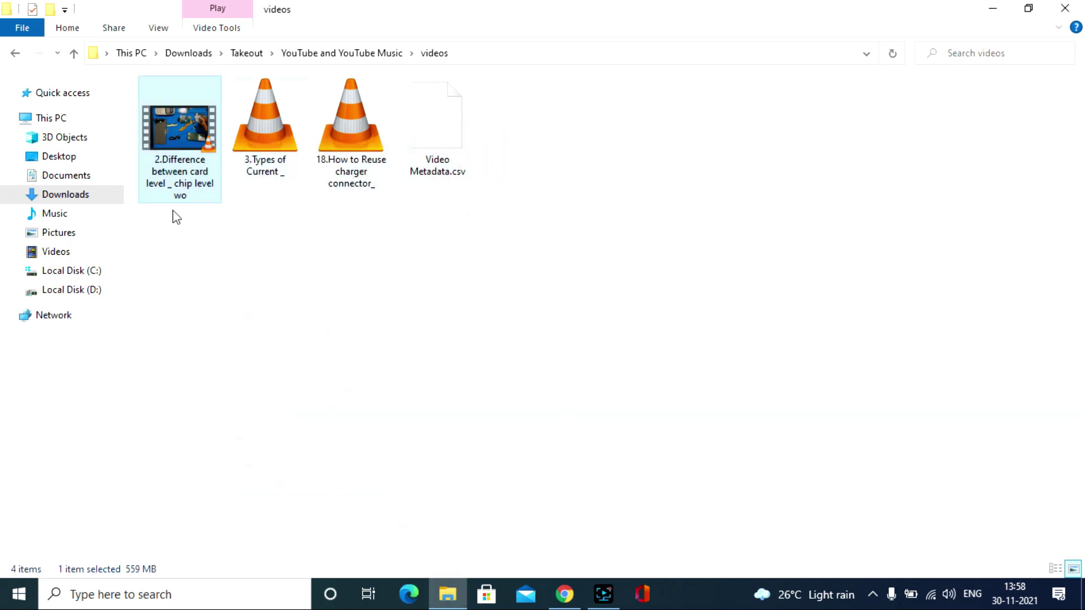